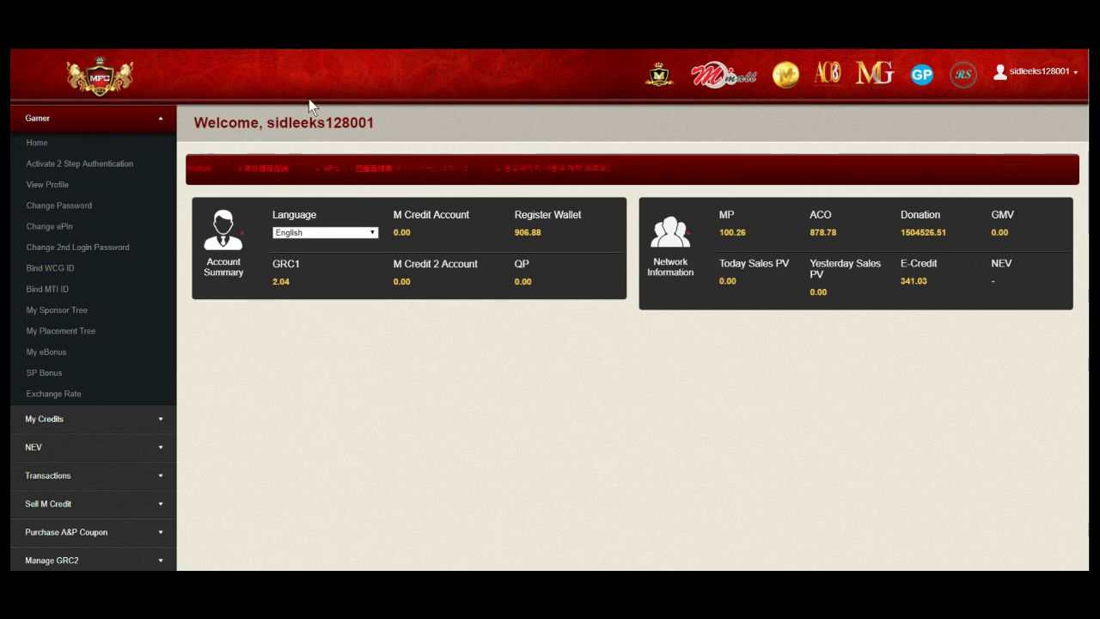
Show the target member's unit 1 placement tree by entering their gamer ID in My Placement Tree
{"action": "left_click", "coordinate": [66, 334]}
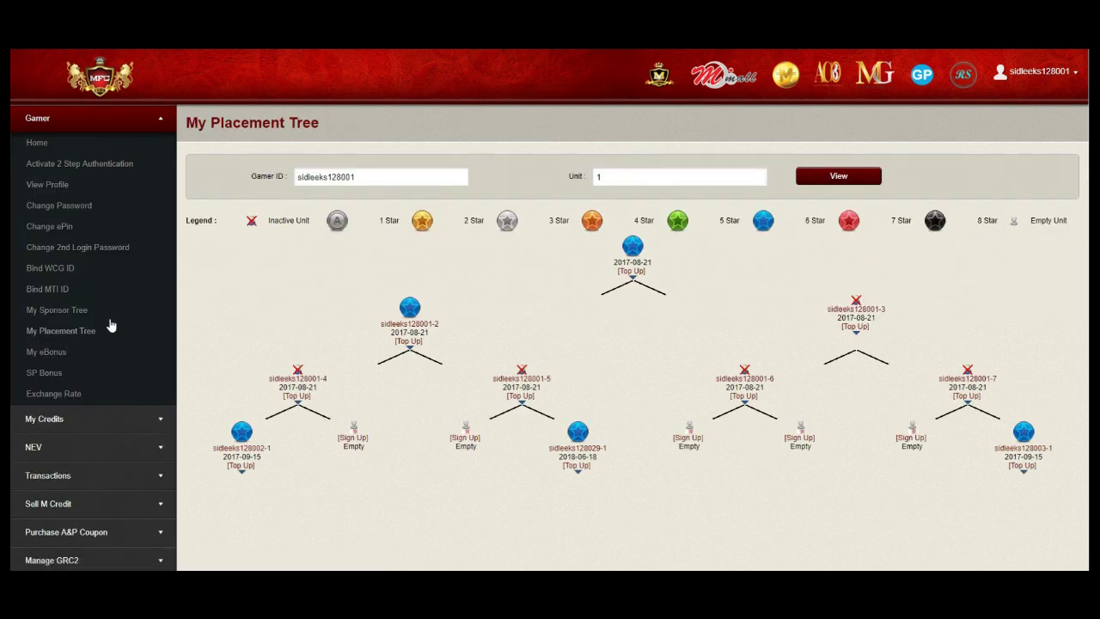
{"action": "left_click", "coordinate": [362, 175]}
{"action": "left_click_drag", "start_coordinate": [362, 175], "coordinate": [292, 176]}
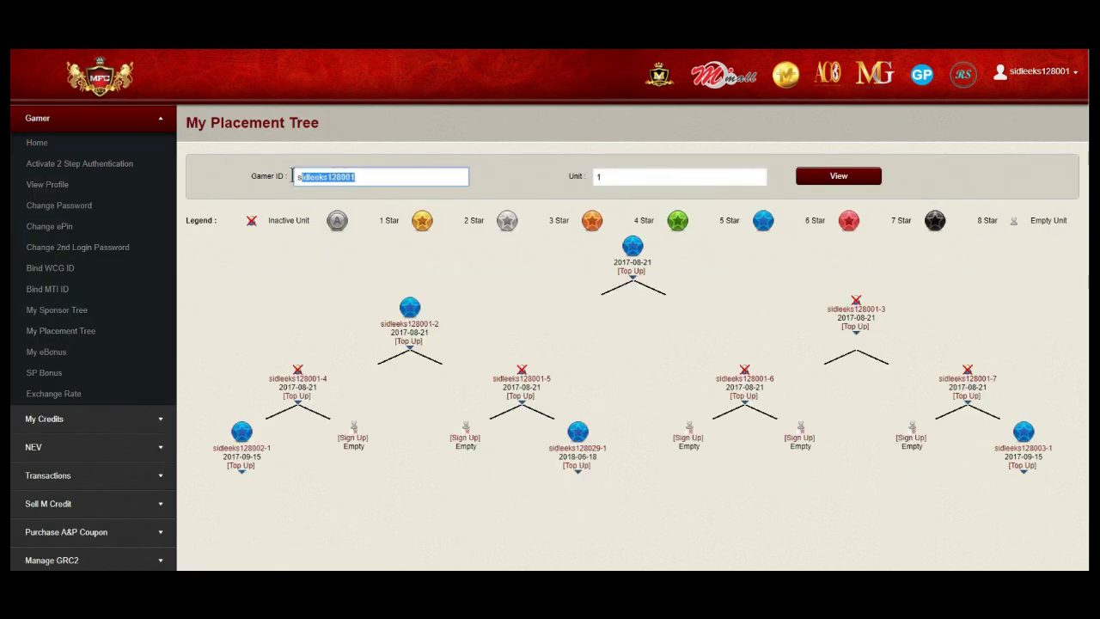
{"action": "type", "text": "mal"}
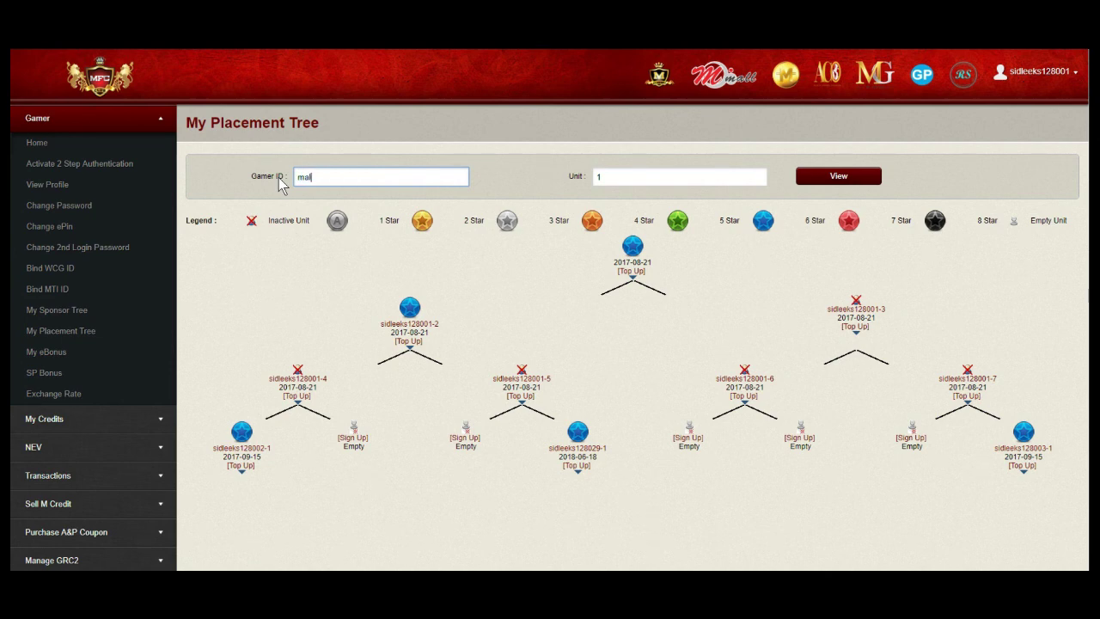
{"action": "type", "text": "128004"}
{"action": "left_click", "coordinate": [816, 177]}
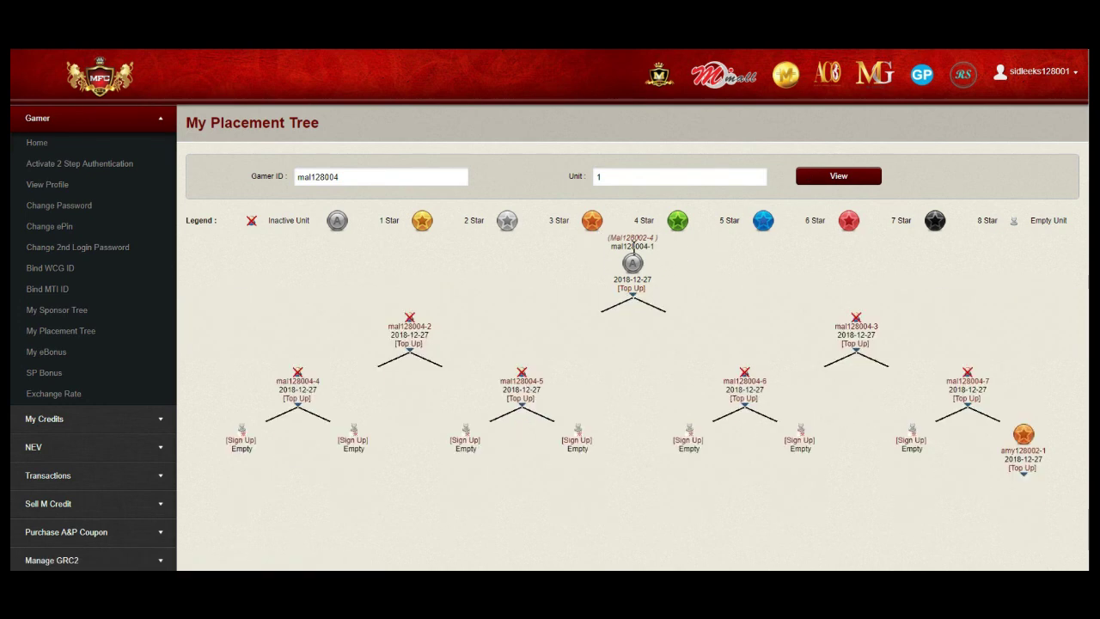
{"action": "mouse_move", "coordinate": [631, 288]}
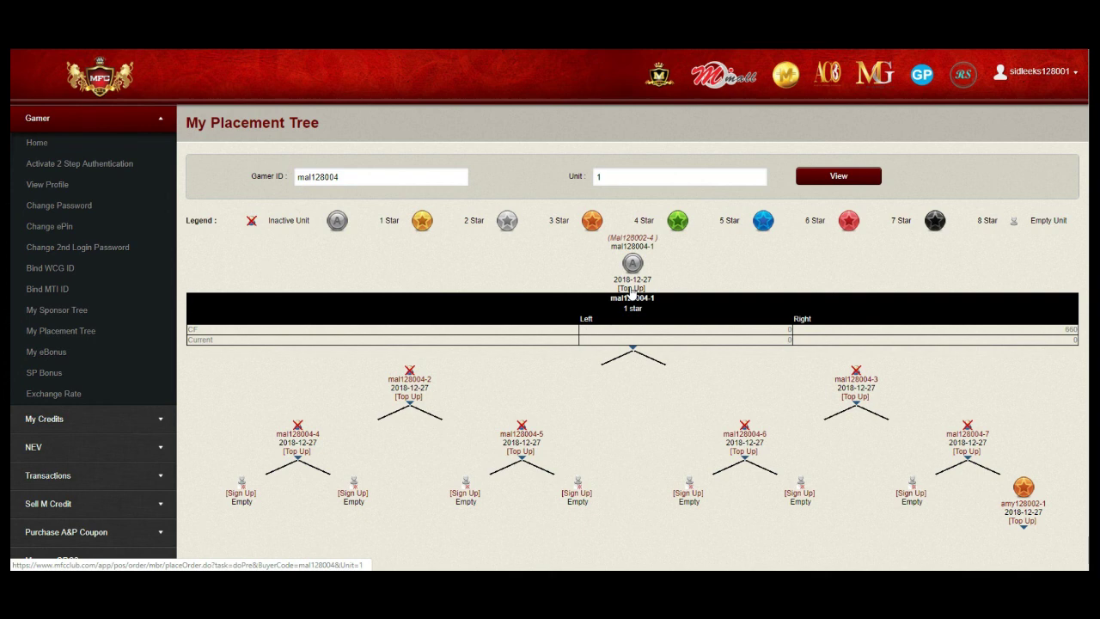
Buy the NEV1000 package for unit 1, giving a Topup with grand total 1,000.00
{"action": "left_click", "coordinate": [631, 289]}
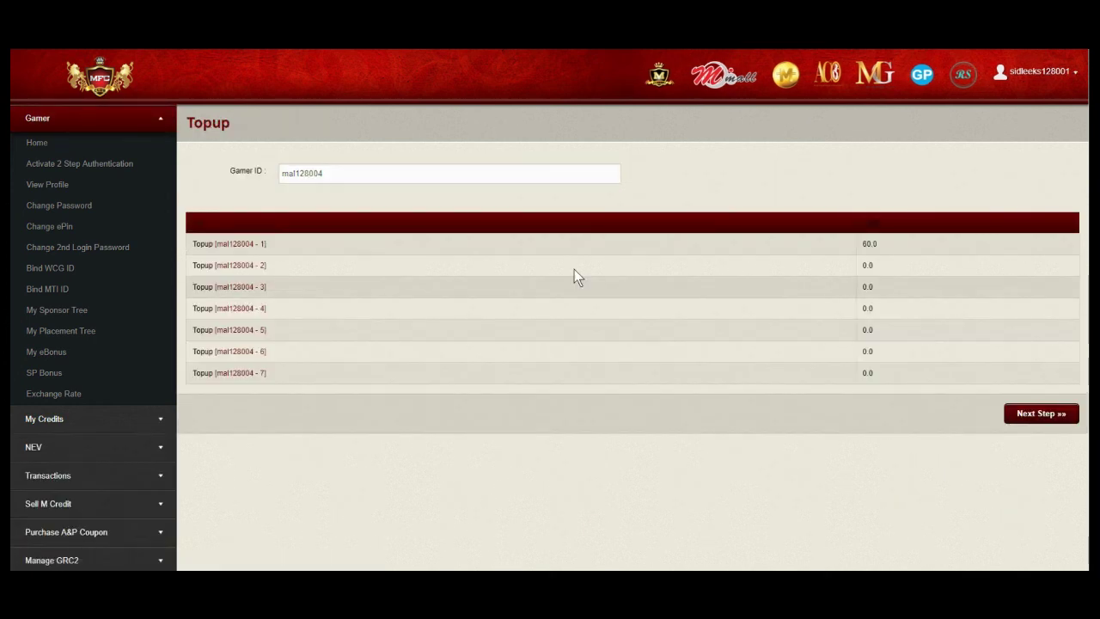
{"action": "left_click", "coordinate": [243, 247]}
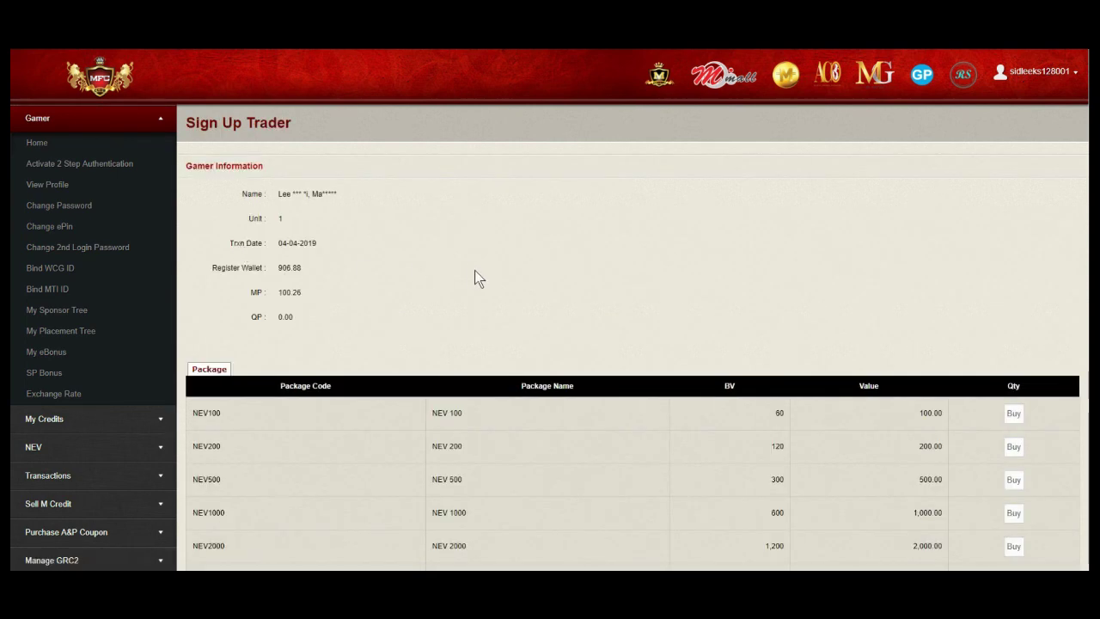
{"action": "scroll", "coordinate": [475, 270], "scroll_direction": "down", "scroll_amount": 1}
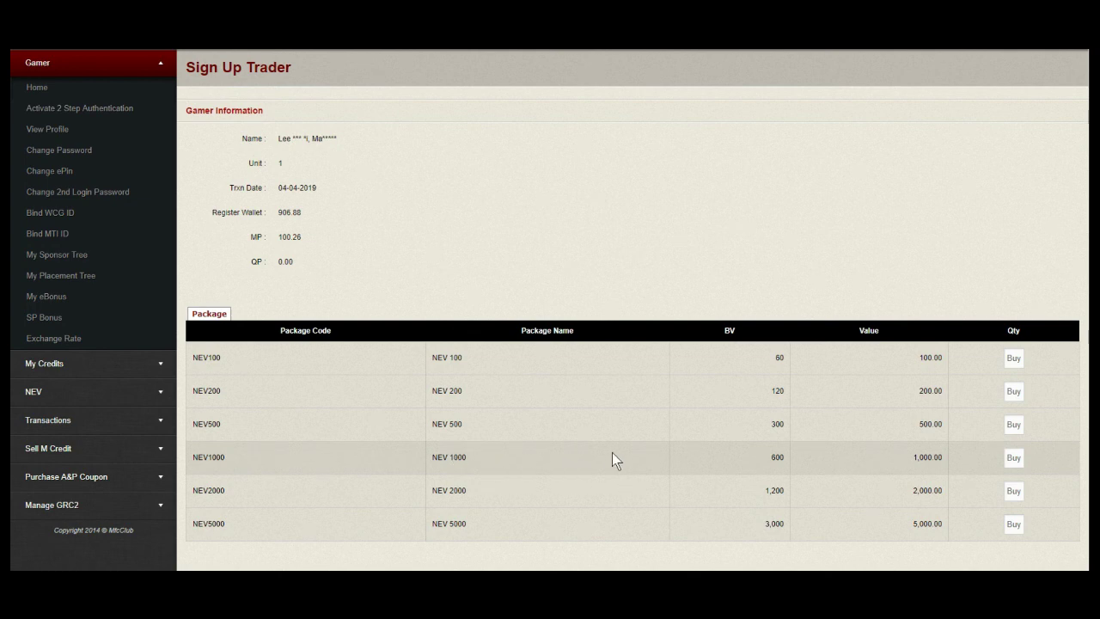
{"action": "left_click", "coordinate": [1013, 458]}
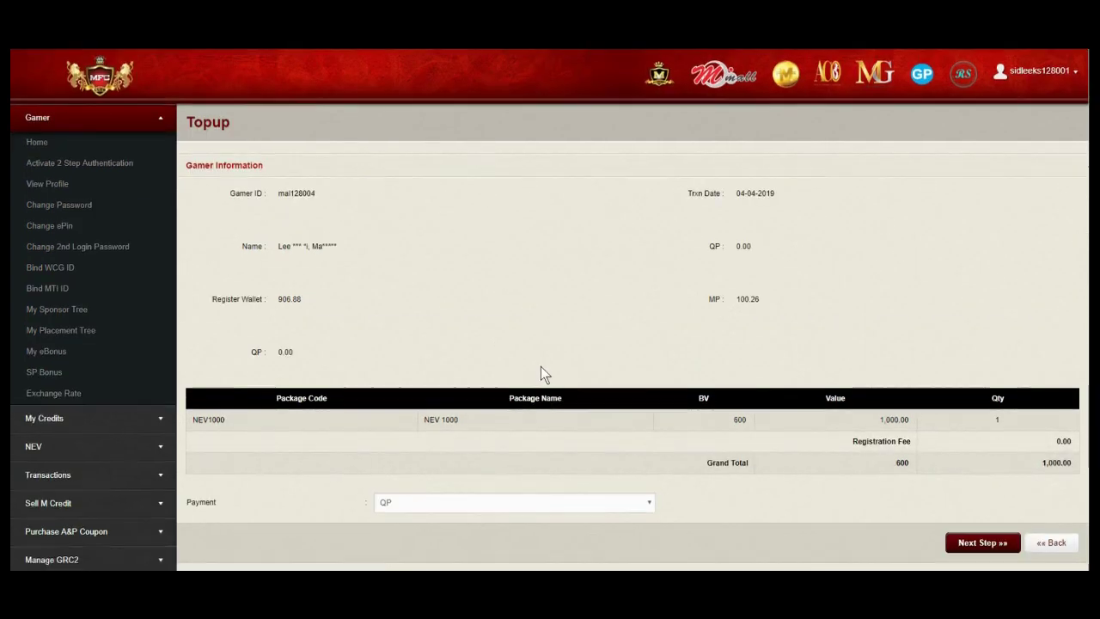
Set payment to Register Wallet-90%, MP-10% and continue to the verification step
{"action": "scroll", "coordinate": [542, 370], "scroll_direction": "down", "scroll_amount": 1}
{"action": "left_click", "coordinate": [649, 448]}
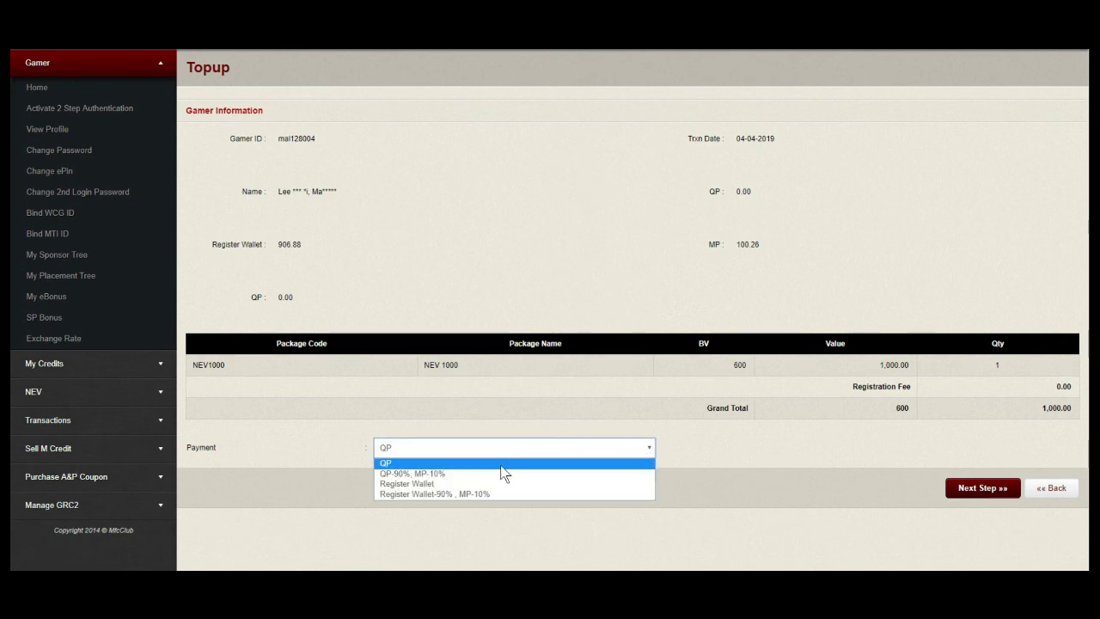
{"action": "left_click", "coordinate": [418, 493]}
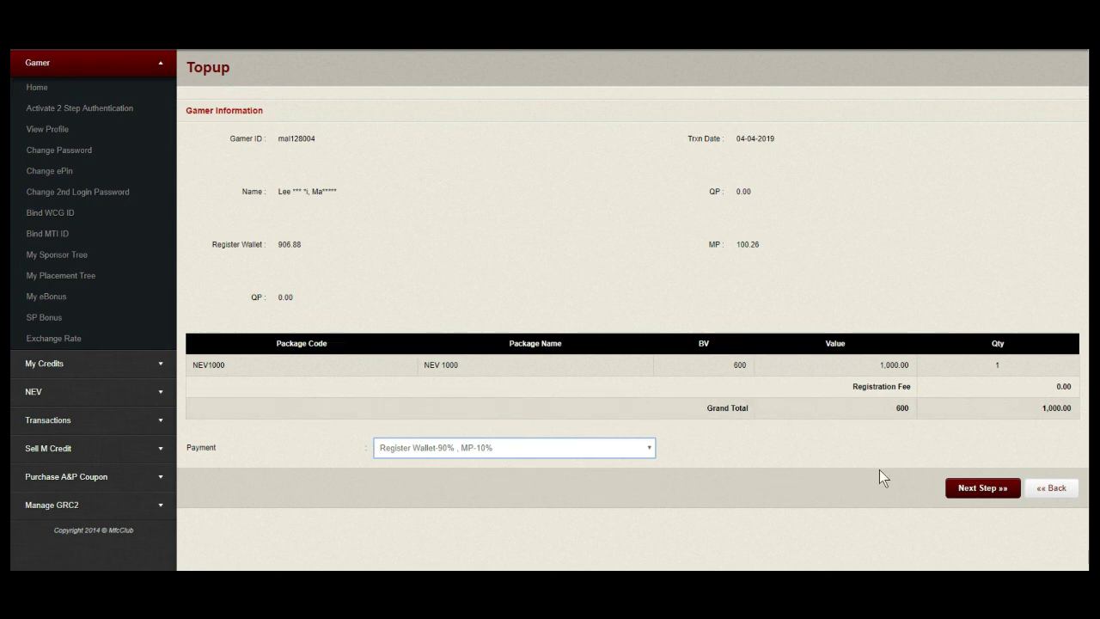
{"action": "left_click", "coordinate": [983, 492]}
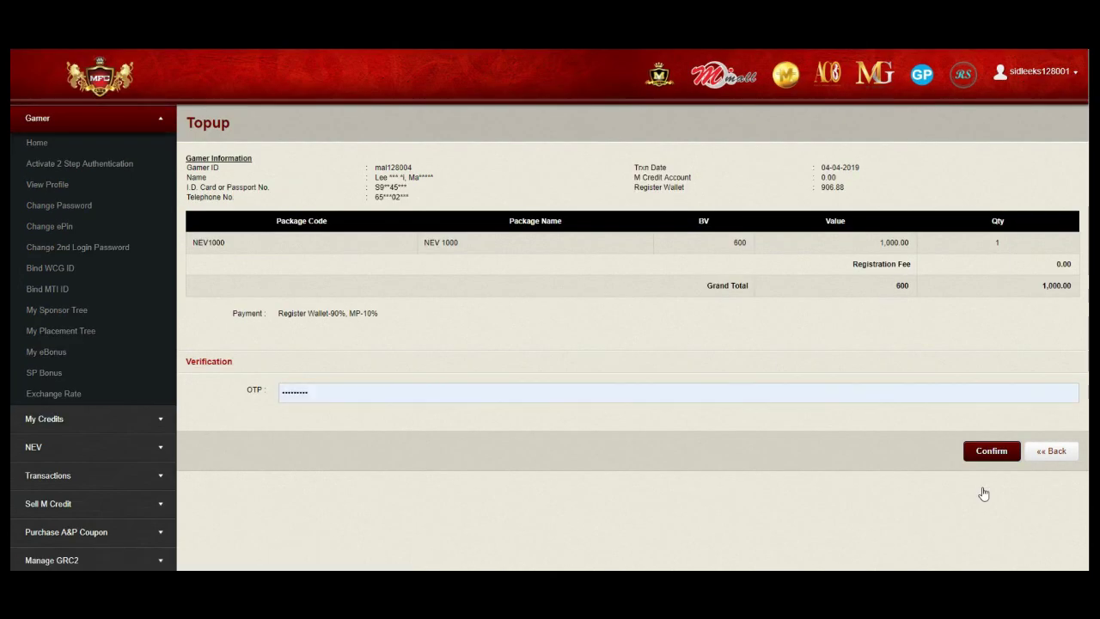
Replace the prefilled code with the one-time verification code and confirm the NEV1000 top-up
{"action": "left_click", "coordinate": [321, 392]}
{"action": "left_click_drag", "start_coordinate": [321, 391], "coordinate": [270, 396]}
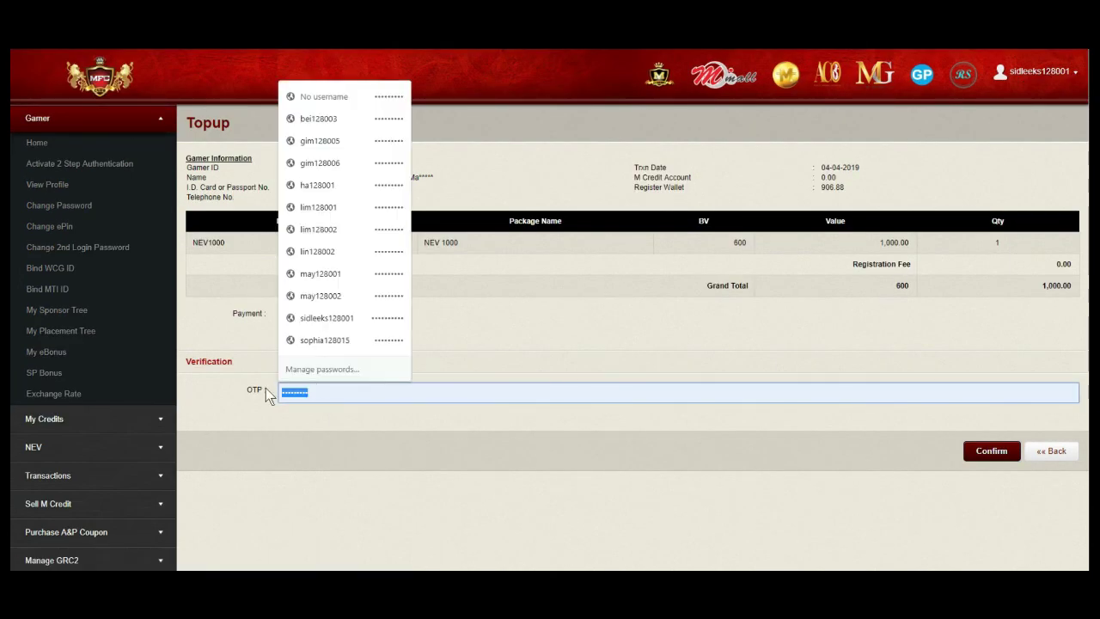
{"action": "left_click", "coordinate": [505, 344]}
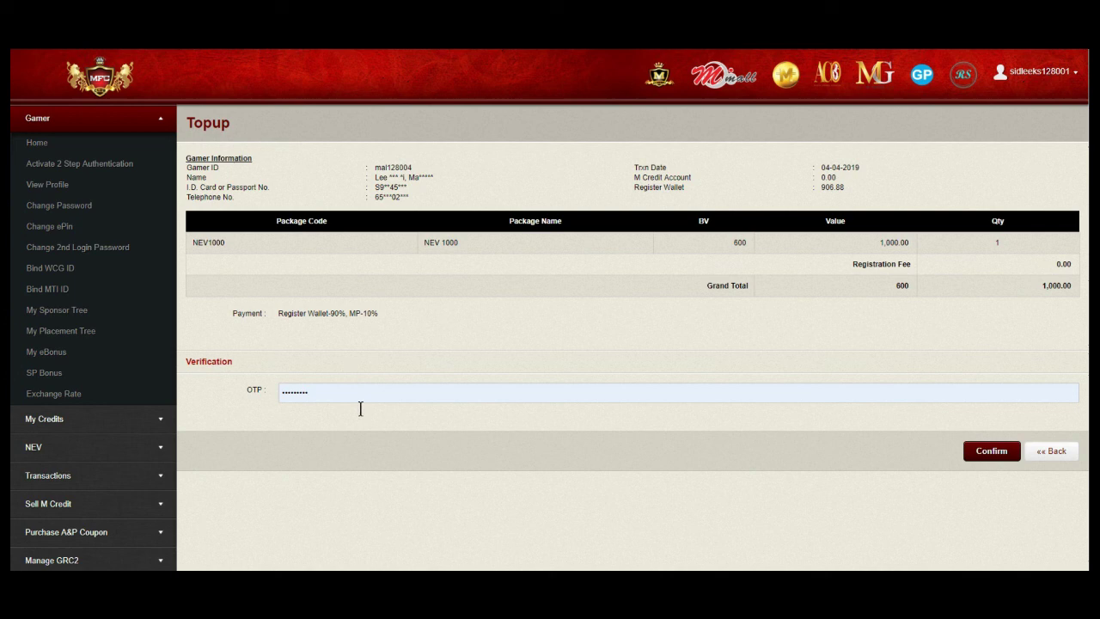
{"action": "double_click", "coordinate": [338, 388]}
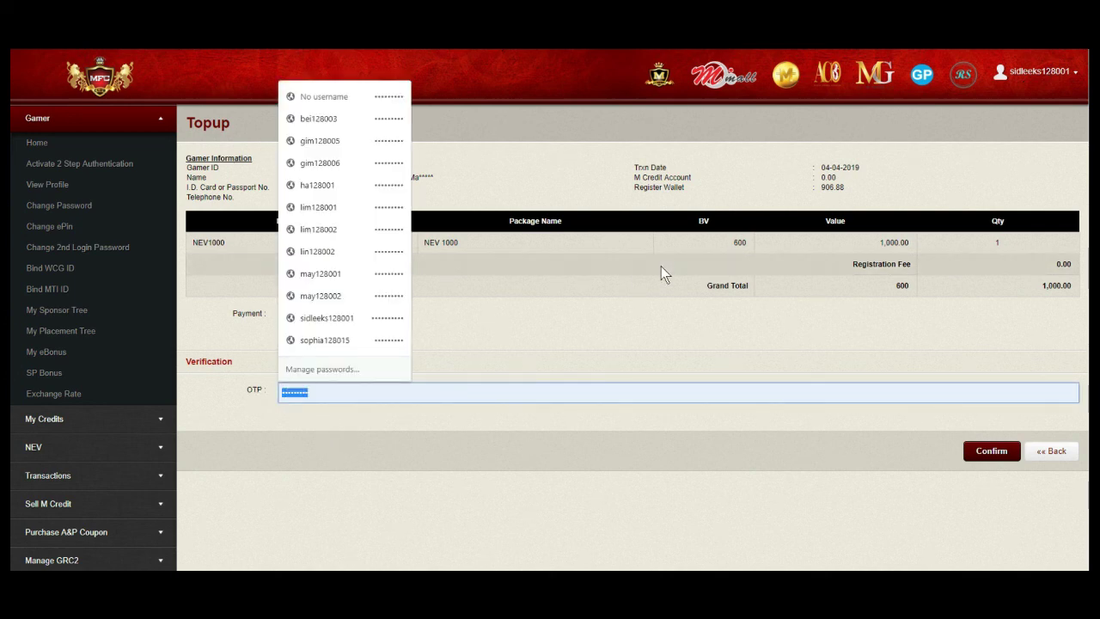
{"action": "type", "text": "1"}
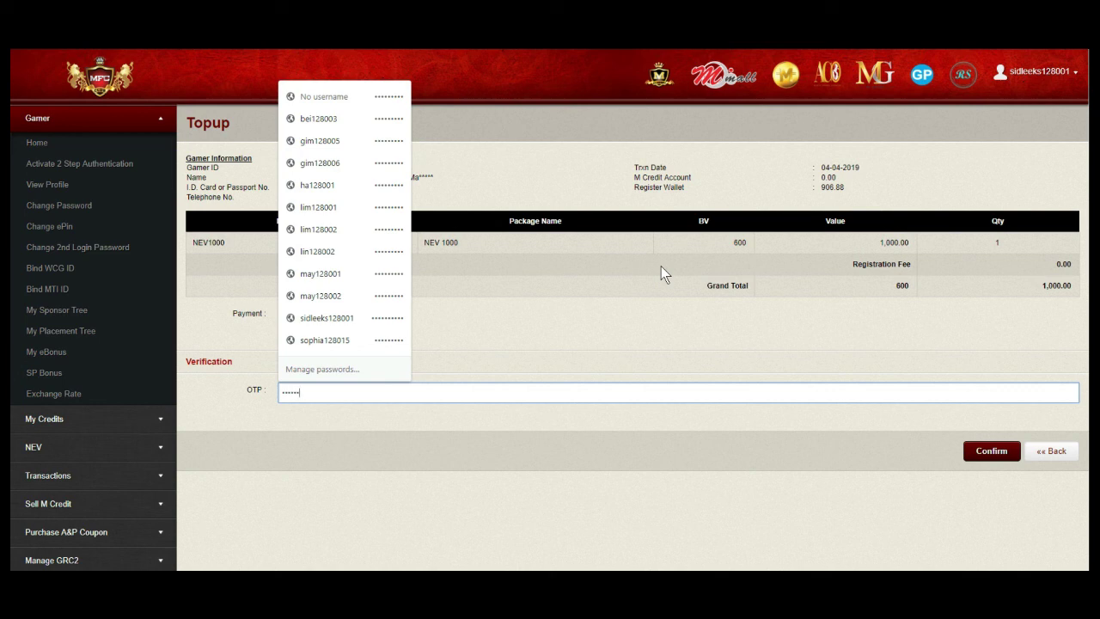
{"action": "left_click", "coordinate": [977, 453]}
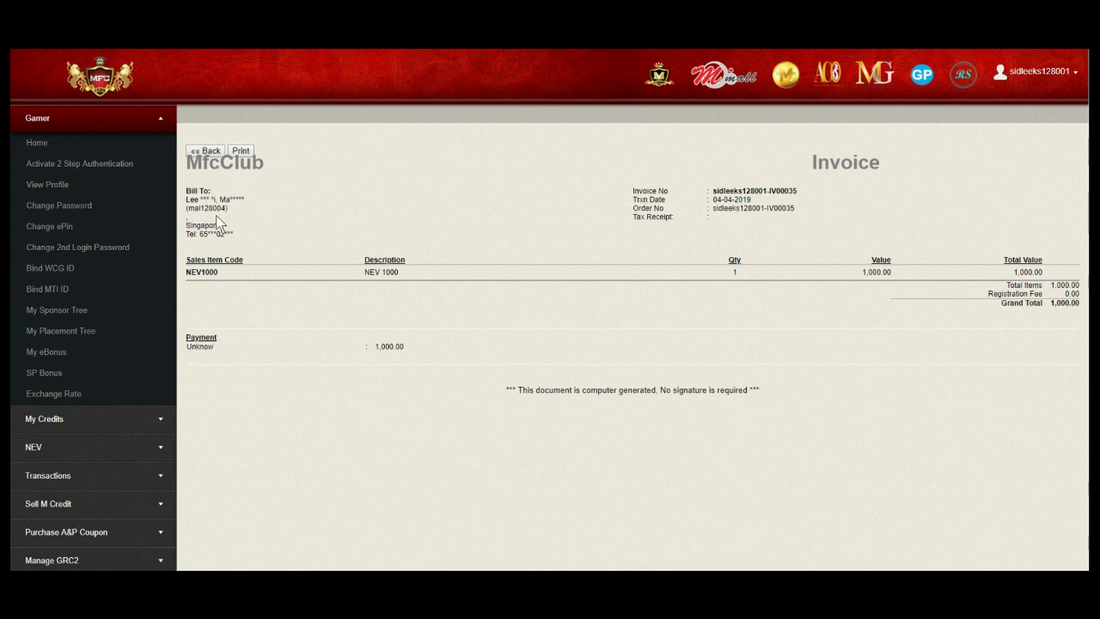
Leave the NEV1000 invoice and return to the Home dashboard
{"action": "left_click", "coordinate": [39, 144]}
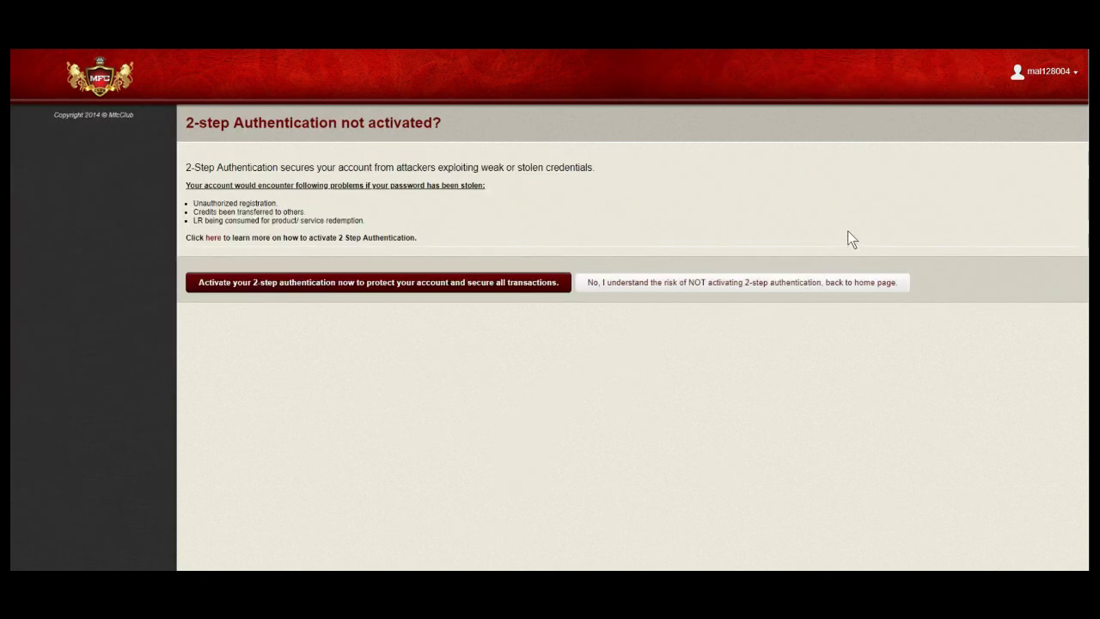
Skip 2-step authentication and open the NEV page from the sidebar
{"action": "left_click", "coordinate": [785, 289]}
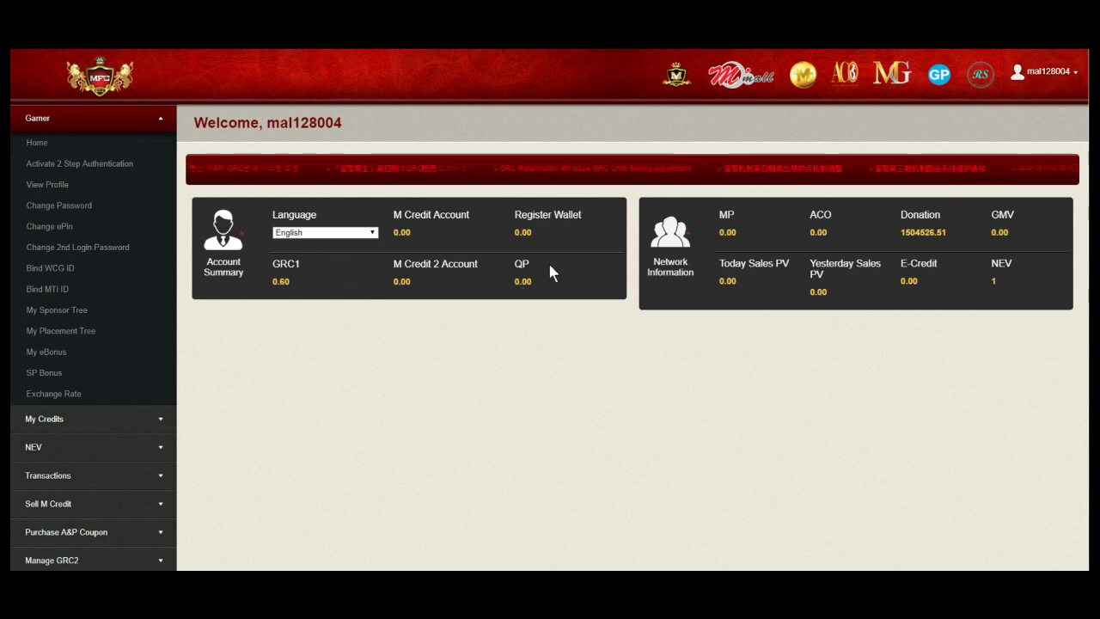
{"action": "left_click", "coordinate": [39, 454]}
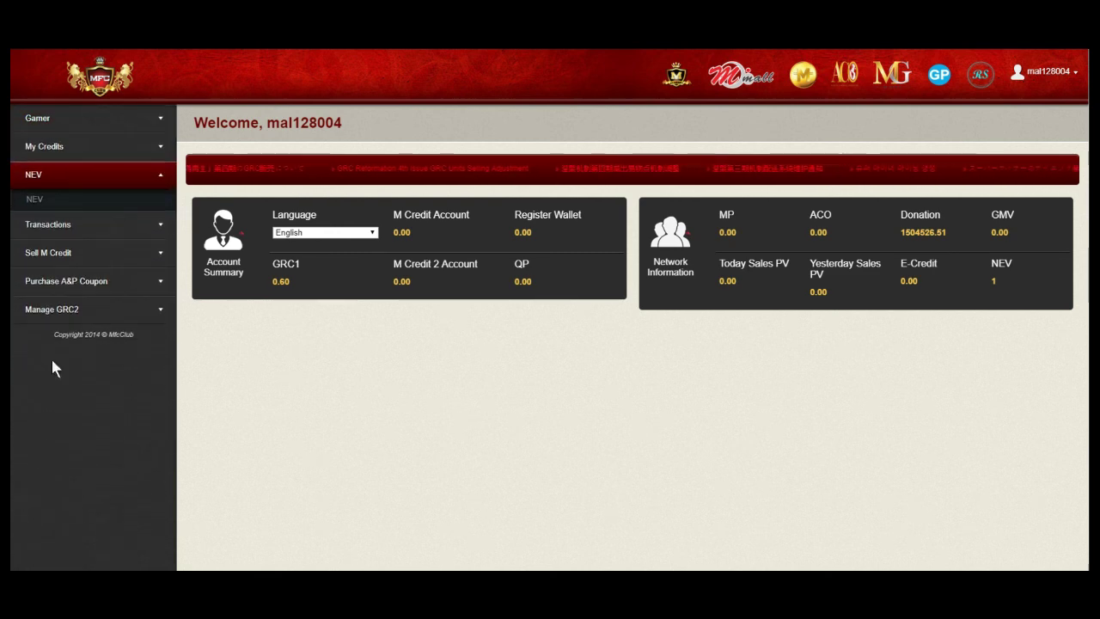
{"action": "left_click", "coordinate": [36, 199]}
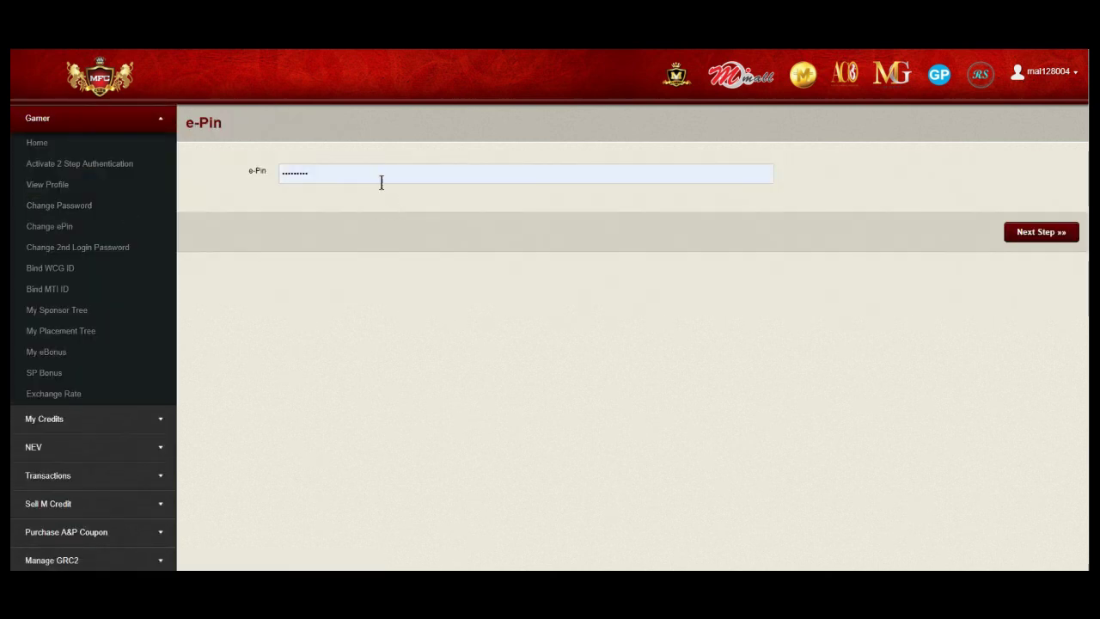
Buy 560 NEV at 0.31 using the member's e-PIN and acknowledge the success message
{"action": "left_click", "coordinate": [1012, 236]}
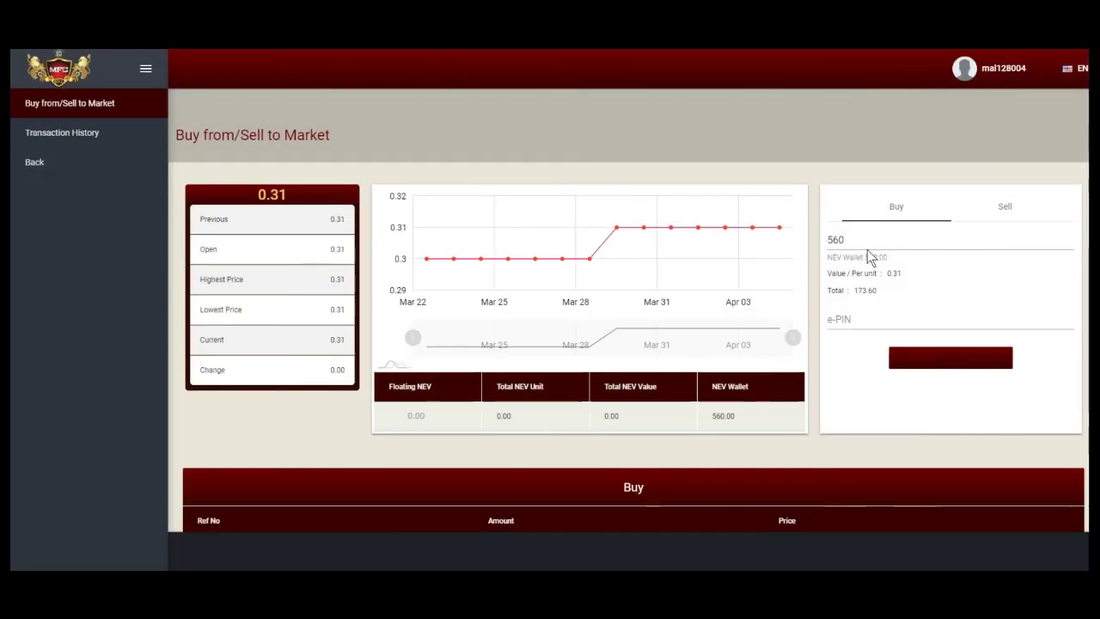
{"action": "left_click", "coordinate": [870, 322]}
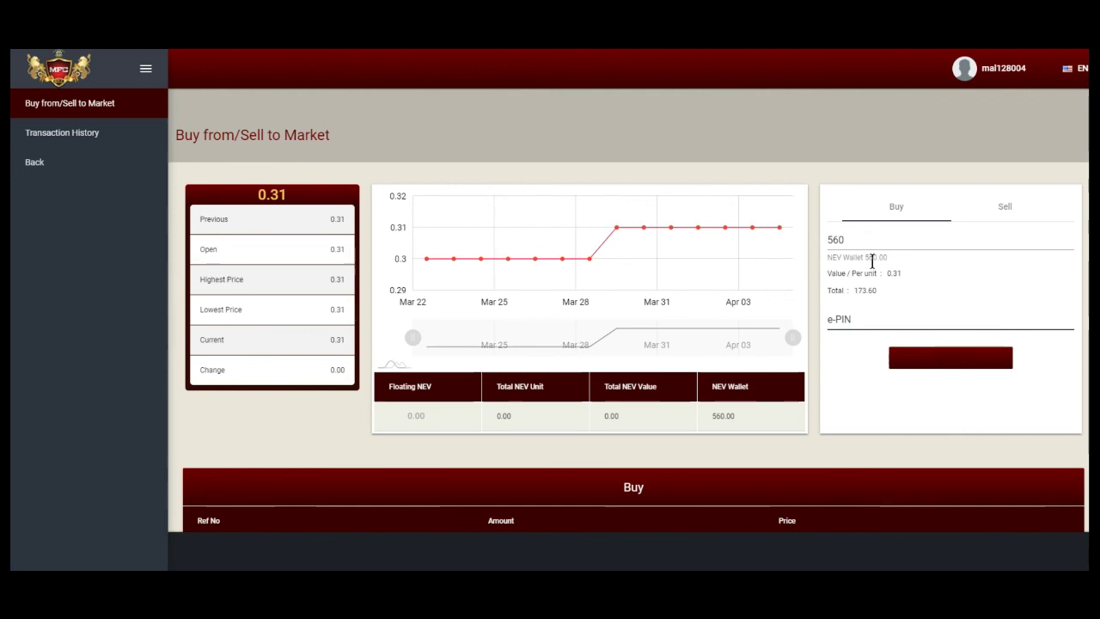
{"action": "type", "text": "1234567"}
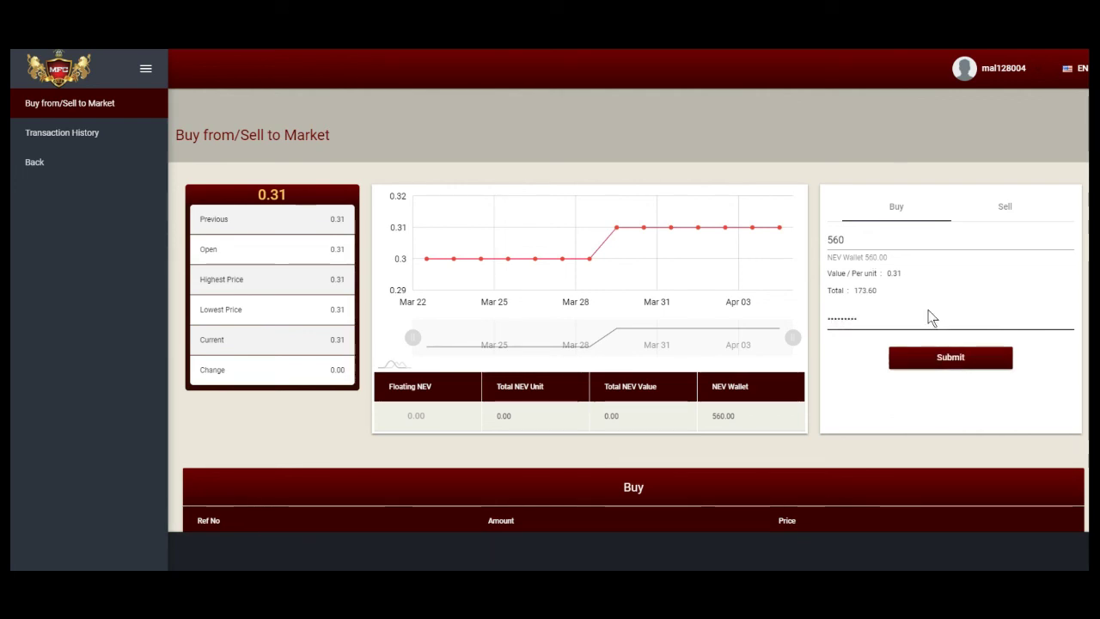
{"action": "left_click", "coordinate": [930, 362]}
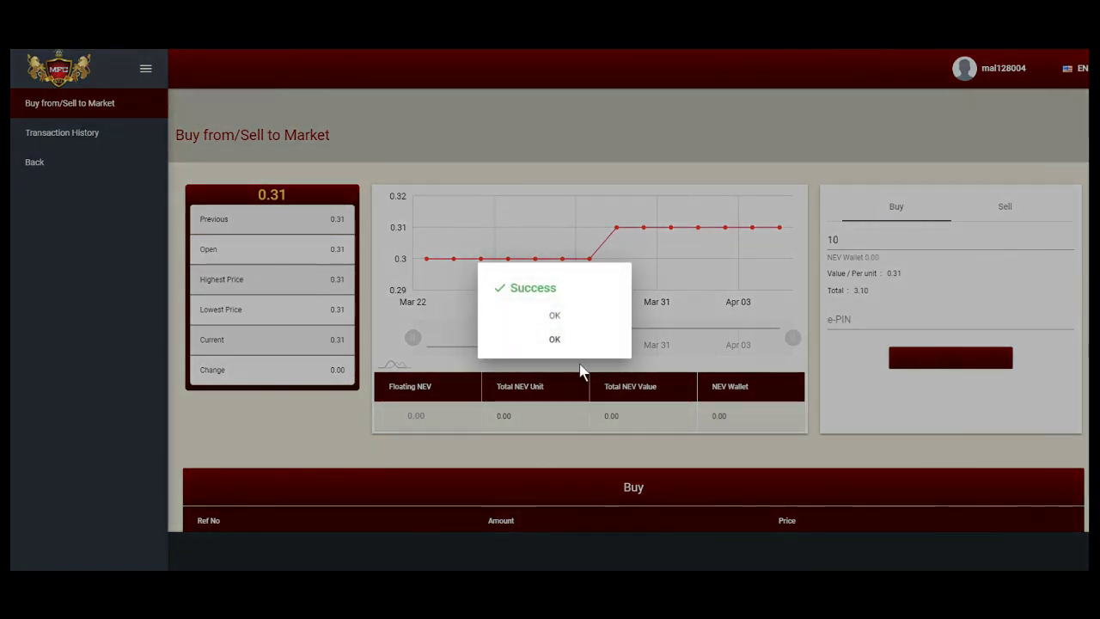
{"action": "left_click", "coordinate": [553, 339]}
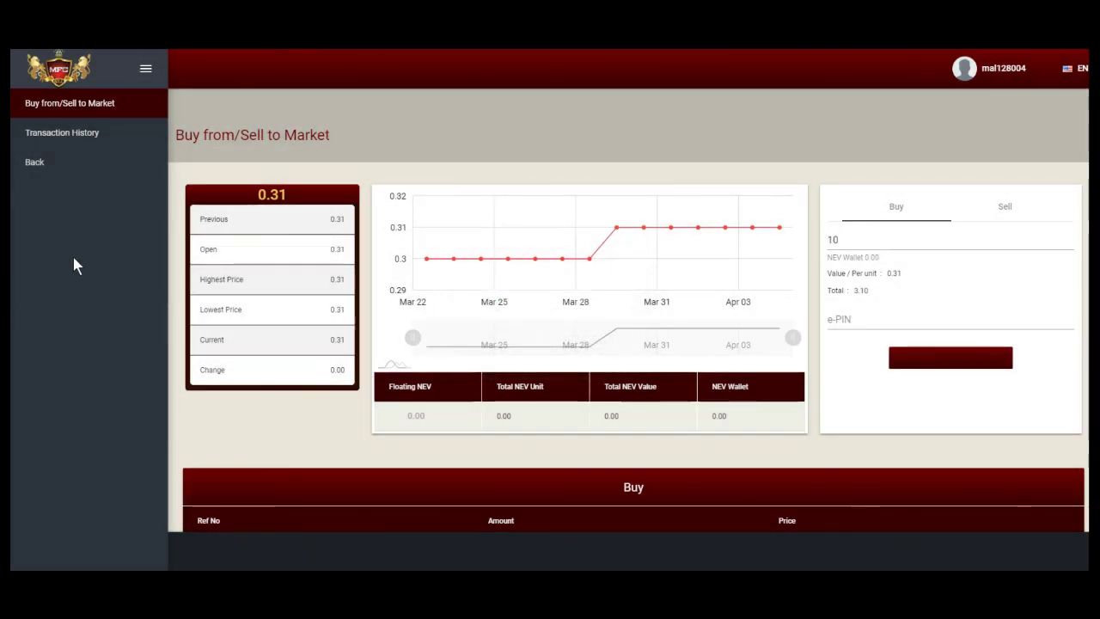
Review the NEV transaction history, then go back to the MFC dashboard
{"action": "left_click", "coordinate": [84, 137]}
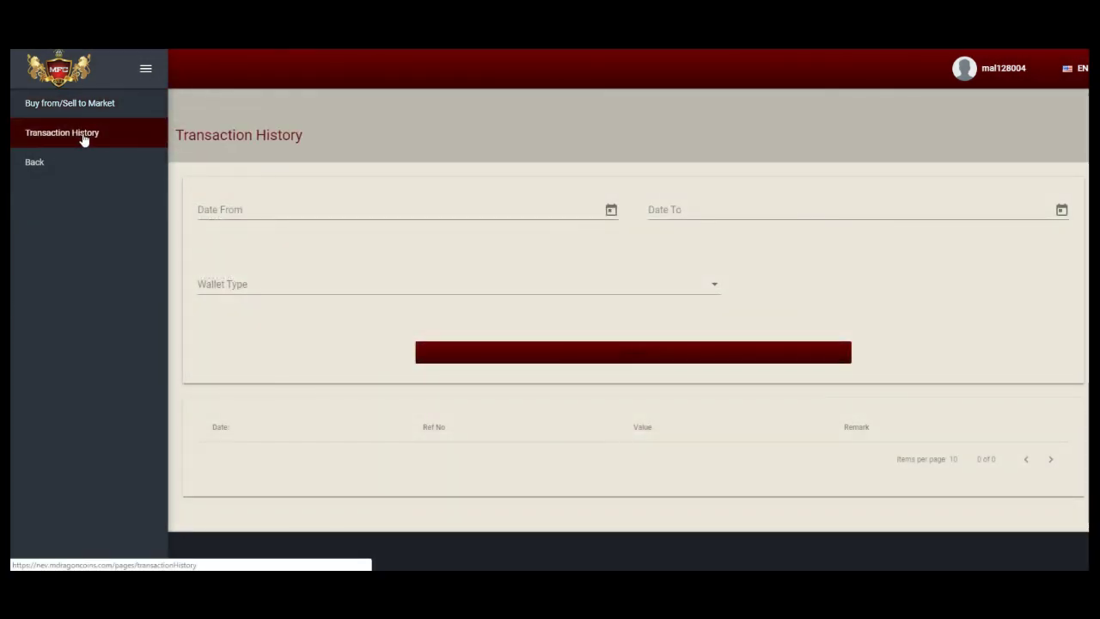
{"action": "left_click", "coordinate": [102, 104]}
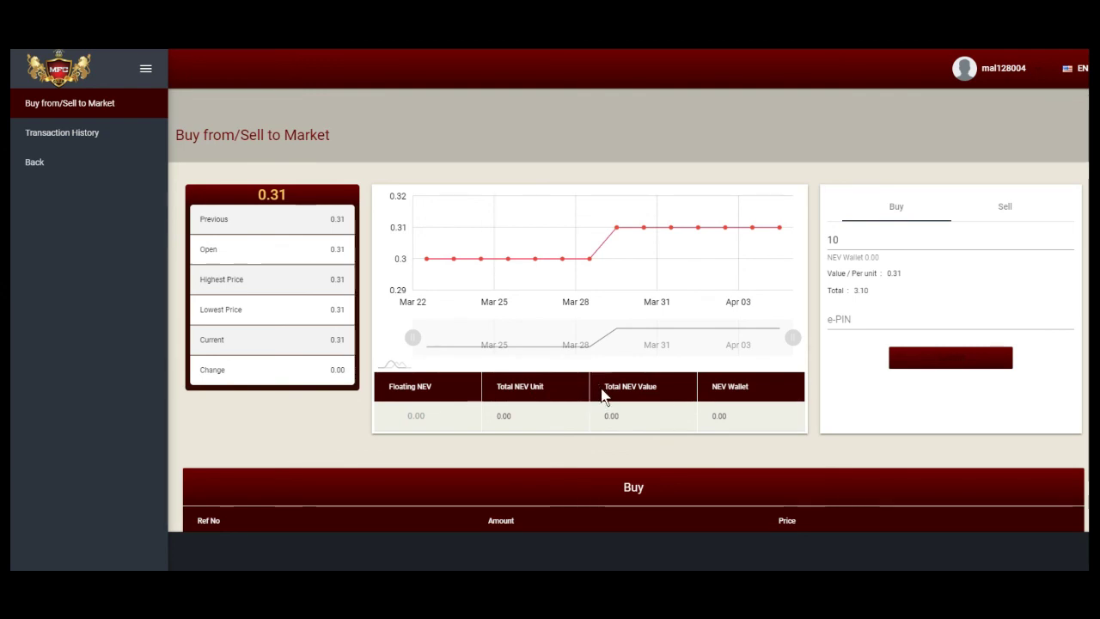
{"action": "left_click", "coordinate": [31, 164]}
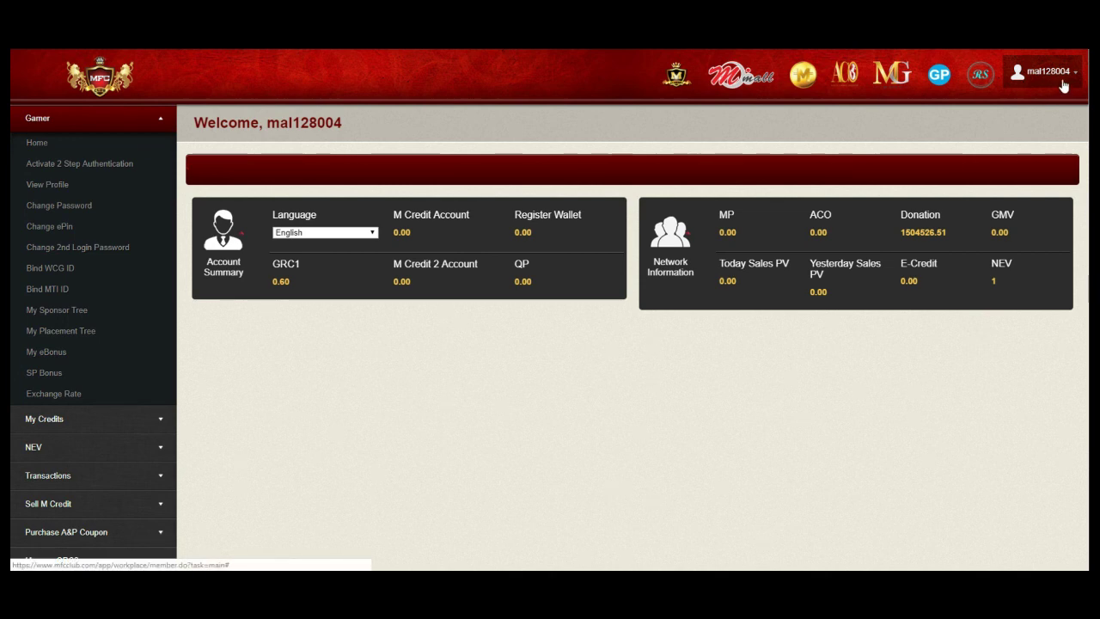
Reopen the NEV market, now showing Floating NEV 1,806.00 and Total NEV Value 577.91
{"action": "left_click", "coordinate": [35, 449]}
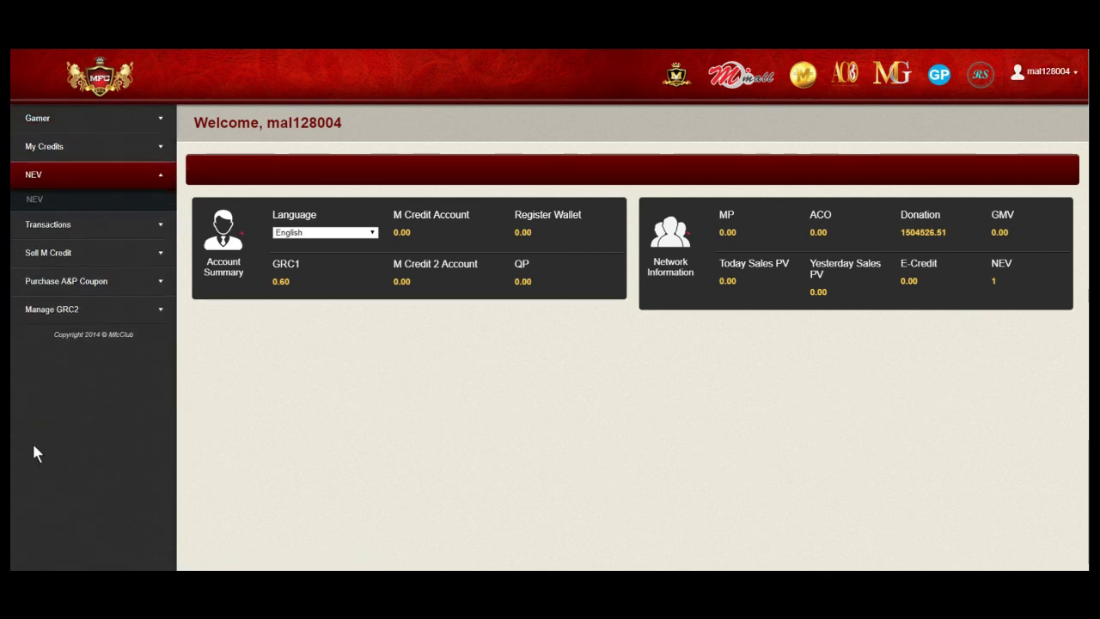
{"action": "left_click", "coordinate": [34, 200]}
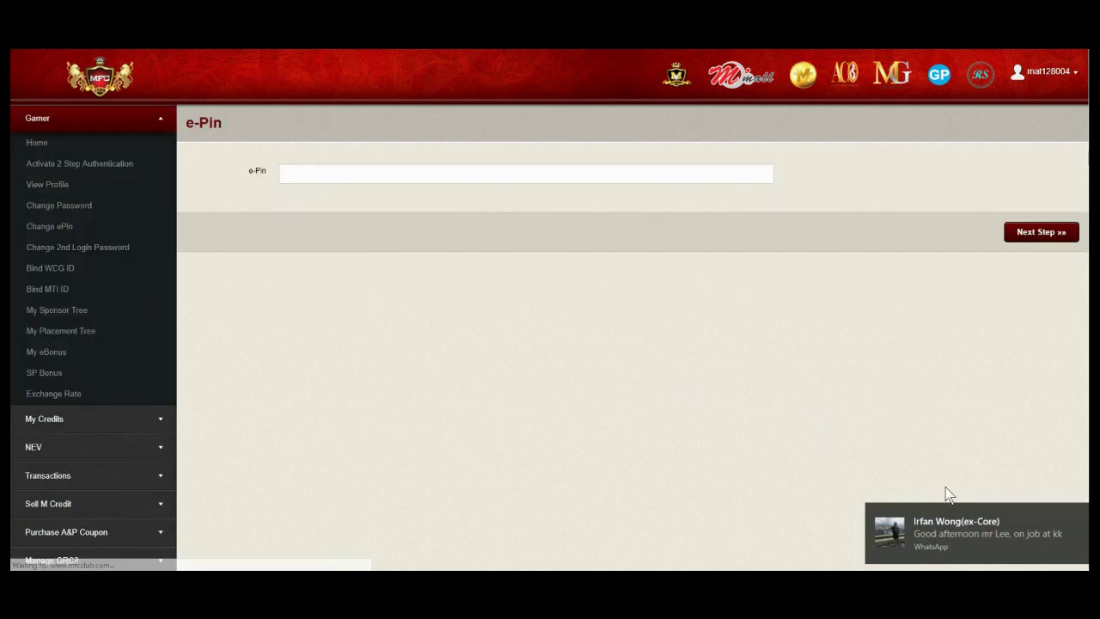
{"action": "left_click", "coordinate": [1078, 514]}
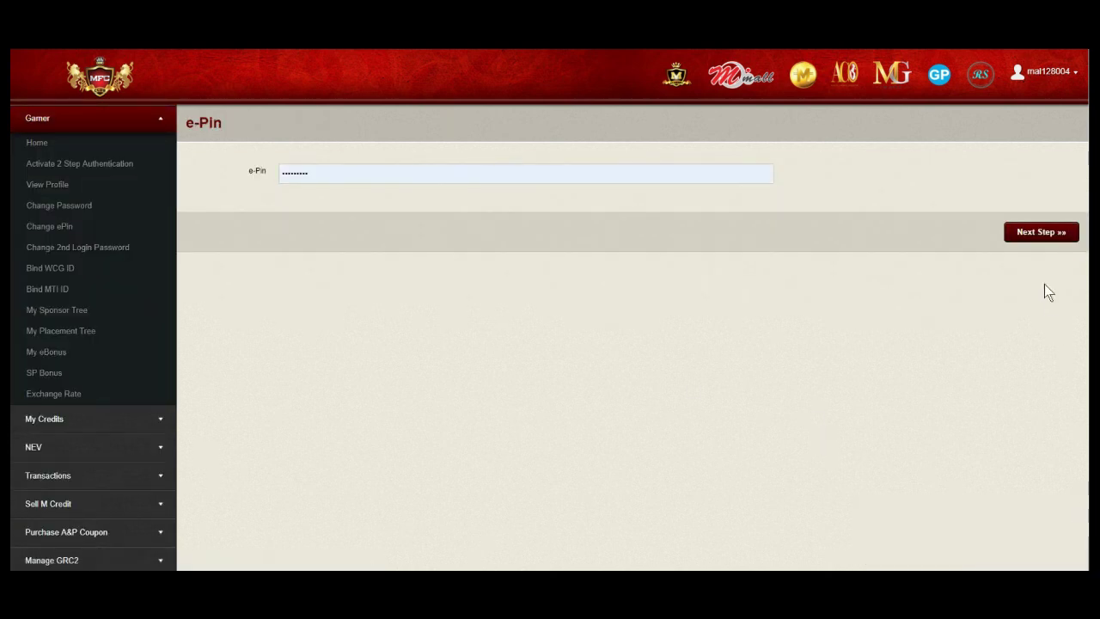
{"action": "left_click", "coordinate": [1038, 237]}
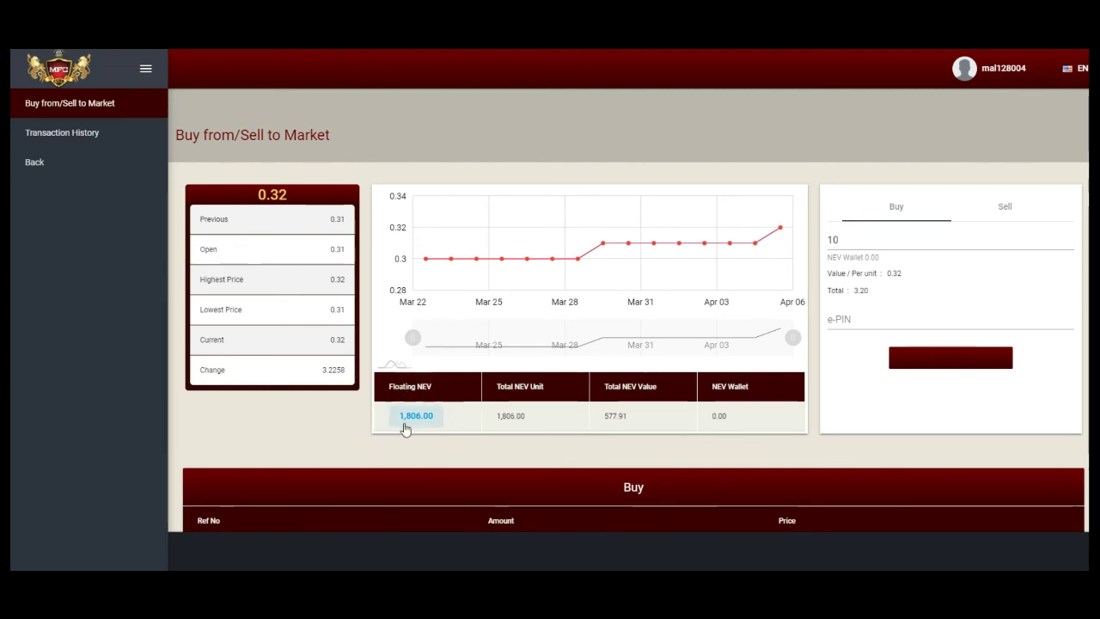
{"action": "left_click", "coordinate": [416, 417]}
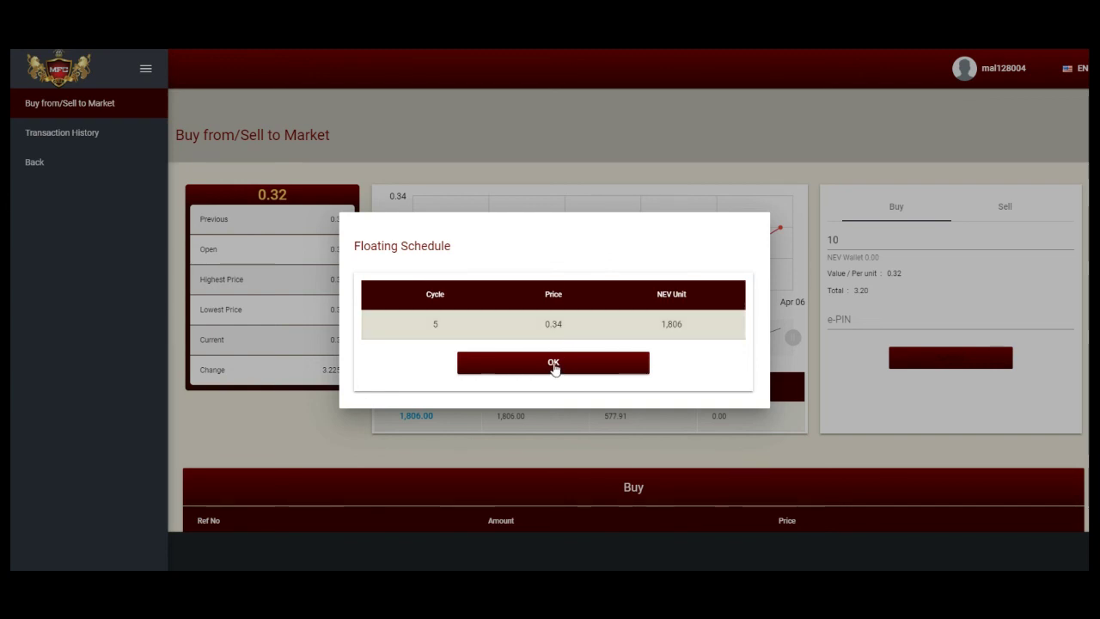
{"action": "left_click", "coordinate": [554, 363]}
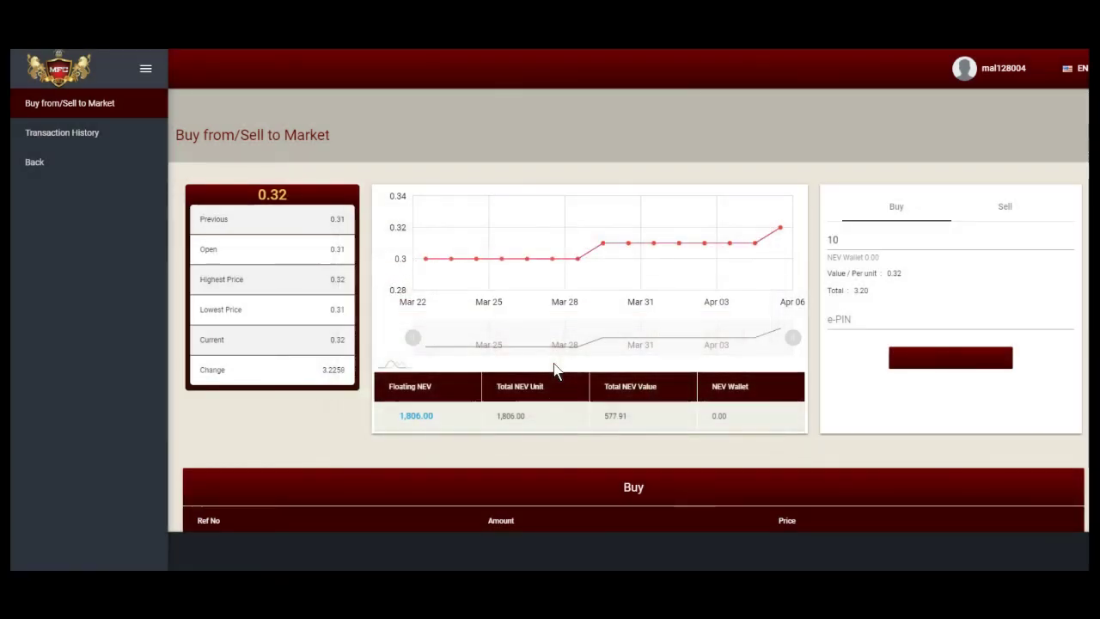